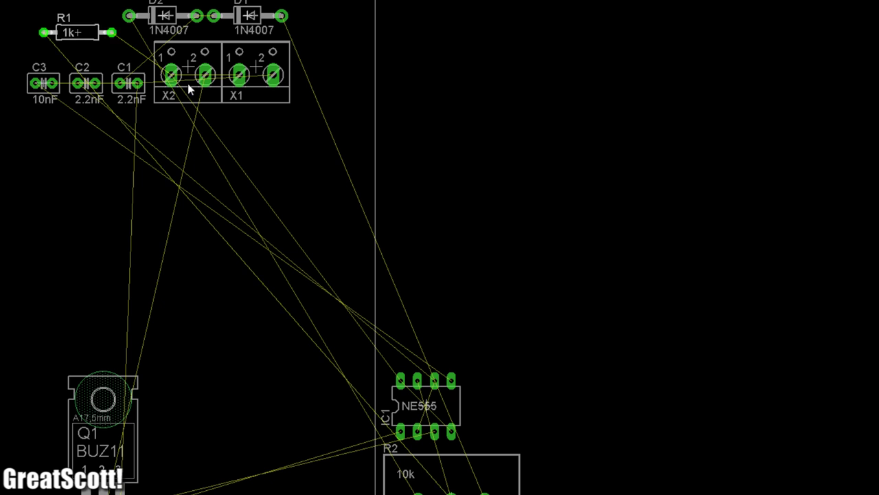
# - Leave the €52.20 quote for two 40 × 50 mm PCBs for the CadSoft EAGLE homepage
pyautogui.click(77, 33)
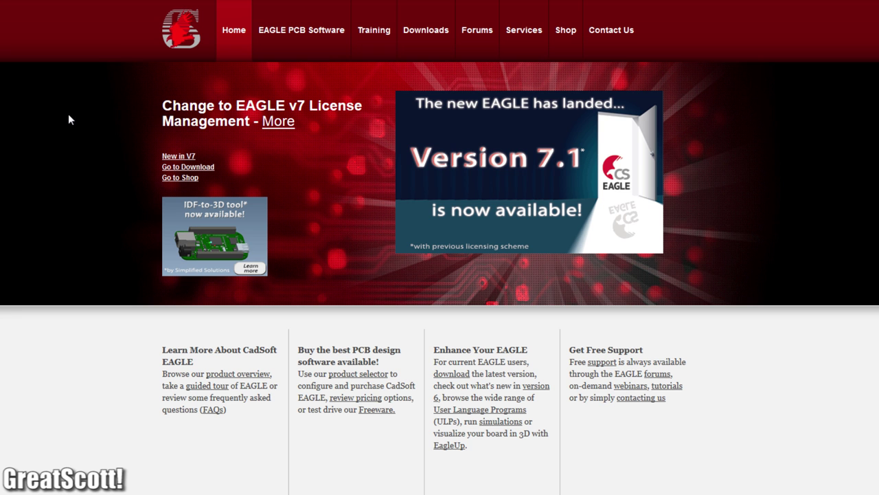
# - Go to Download EAGLE and scroll through the Windows, Linux and Mac installers
pyautogui.moveTo(437, 35)
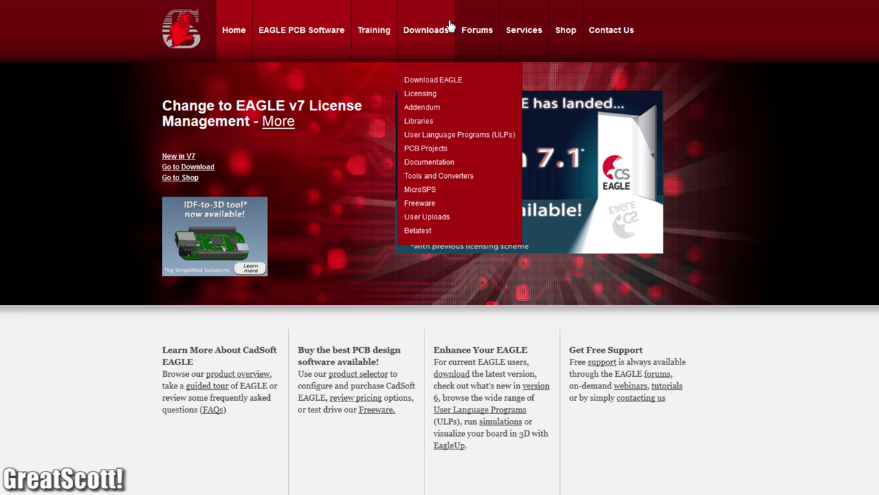
pyautogui.click(441, 80)
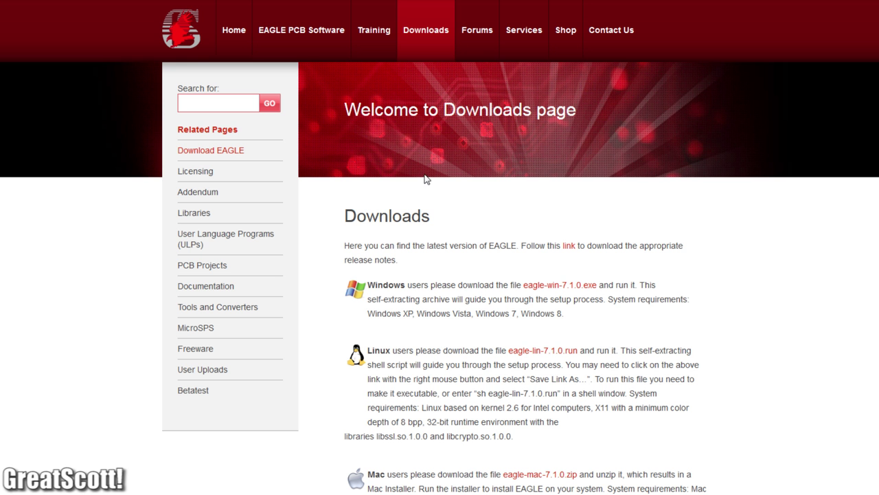
pyautogui.scroll(-2, 425, 178)
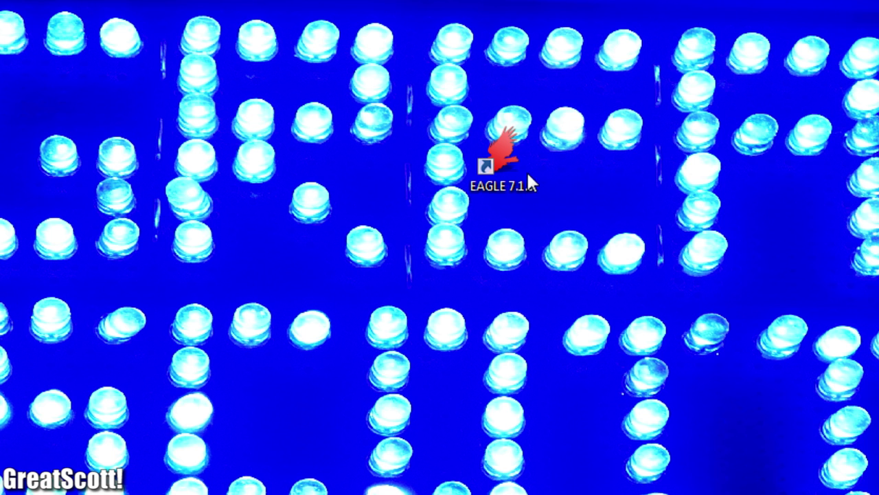
# - Launch EAGLE 7.1 and create a new blank schematic in a maximized window
pyautogui.doubleClick(518, 155)
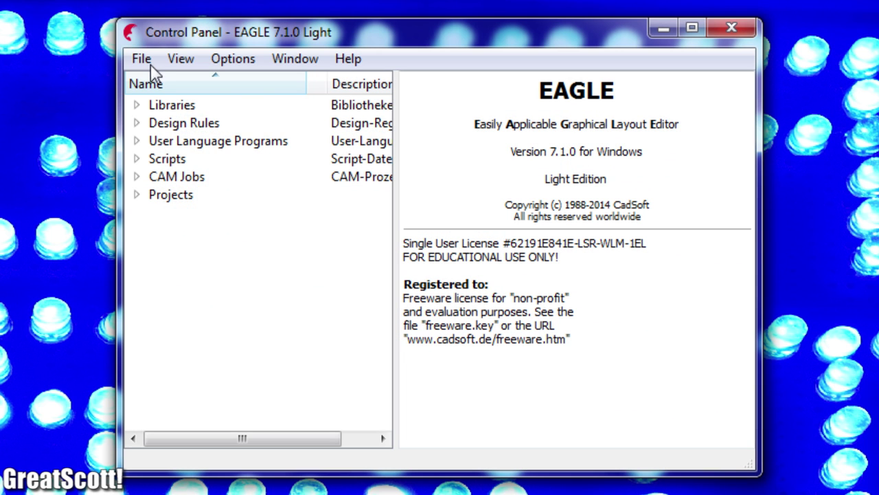
pyautogui.click(145, 60)
pyautogui.moveTo(169, 86)
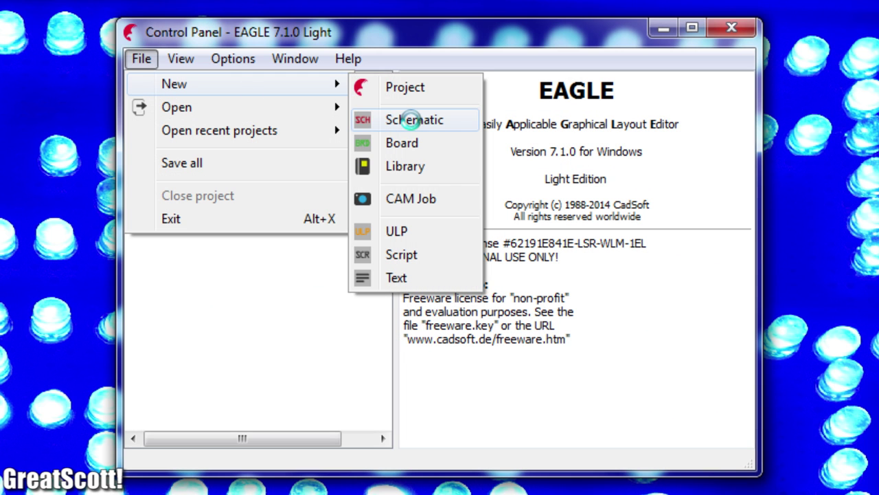
pyautogui.click(412, 119)
pyautogui.doubleClick(357, 32)
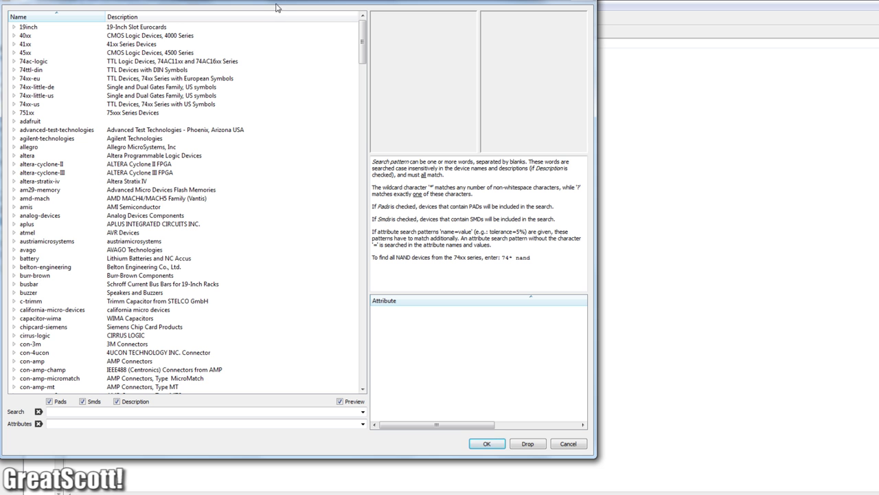
# - Search the library for the NE555 timer and place it as IC1
pyautogui.moveTo(276, 7); pyautogui.dragTo(369, 24)
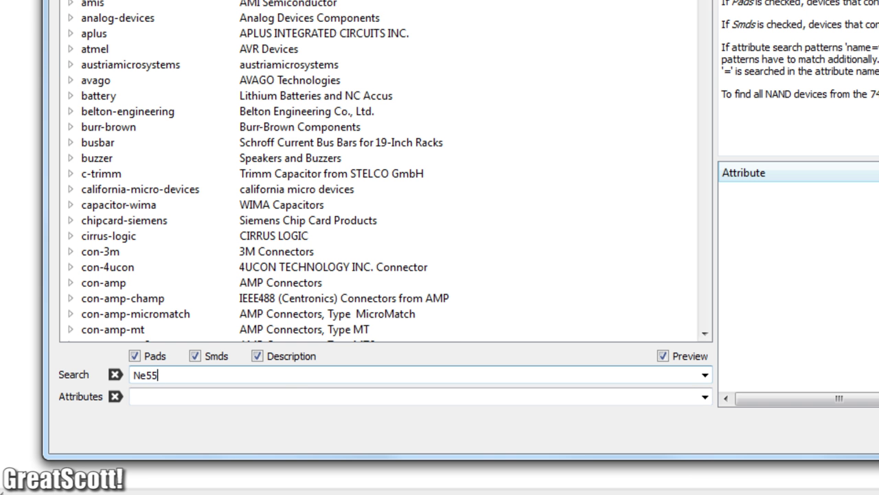
pyautogui.write('5')
pyautogui.press('Return')
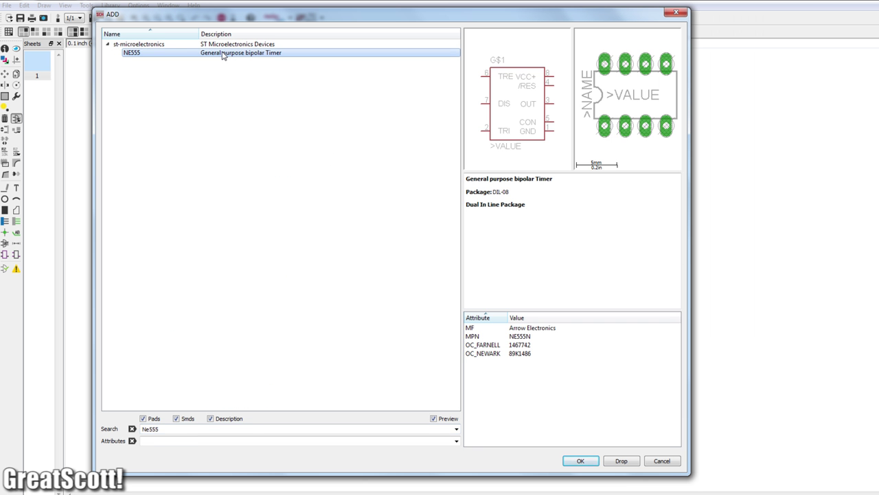
pyautogui.doubleClick(223, 55)
pyautogui.click(350, 236)
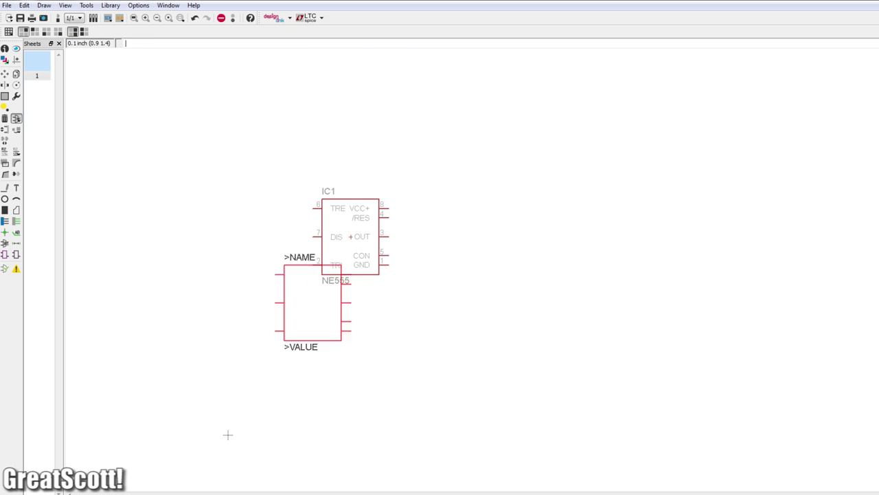
# - Place an R-EU_0207/10 resistor as R1
pyautogui.click(16, 119)
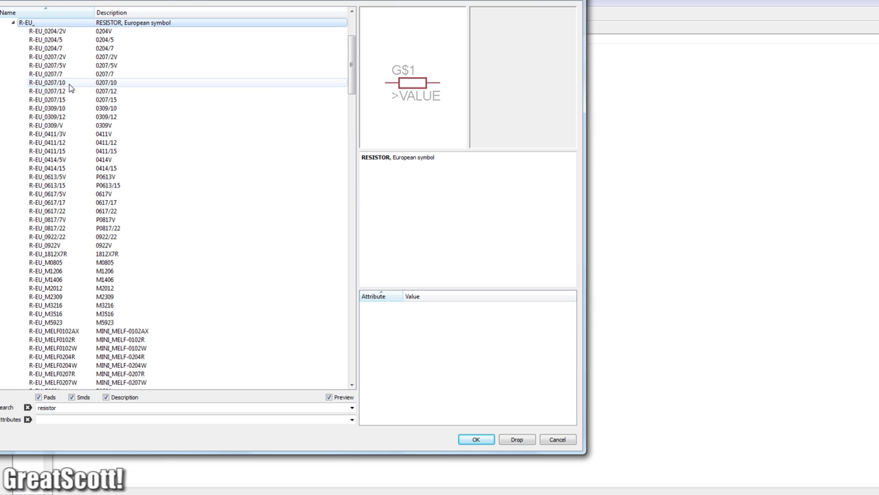
pyautogui.click(69, 86)
pyautogui.doubleClick(71, 86)
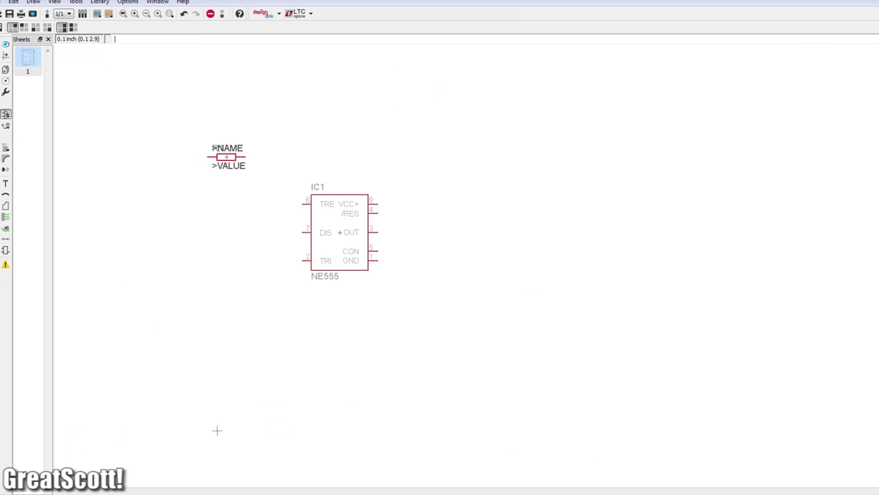
pyautogui.click(226, 156)
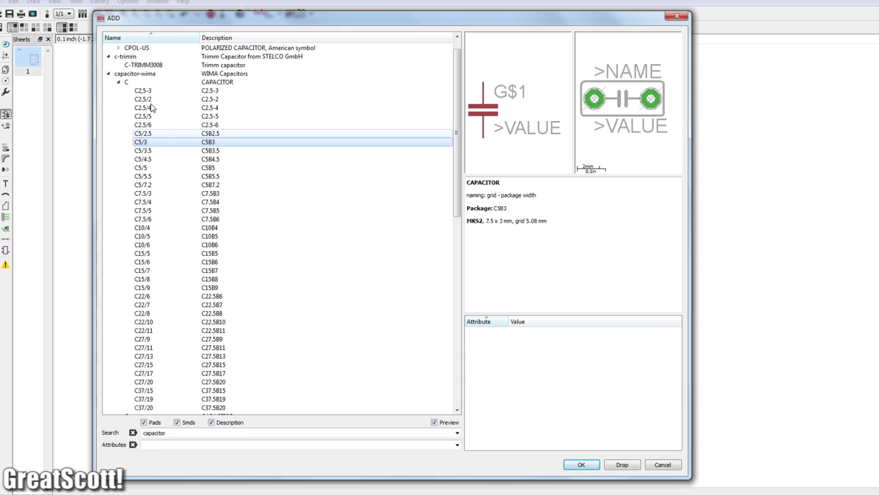
# - Place three C2.5-3 capacitors as C1, C2 and C3
pyautogui.click(157, 99)
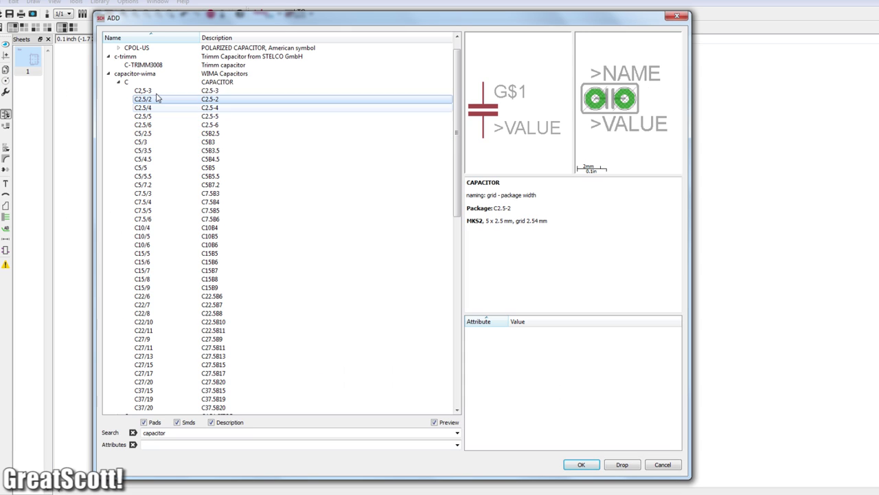
pyautogui.click(156, 90)
pyautogui.doubleClick(157, 90)
pyautogui.click(179, 206)
pyautogui.click(217, 206)
pyautogui.click(199, 256)
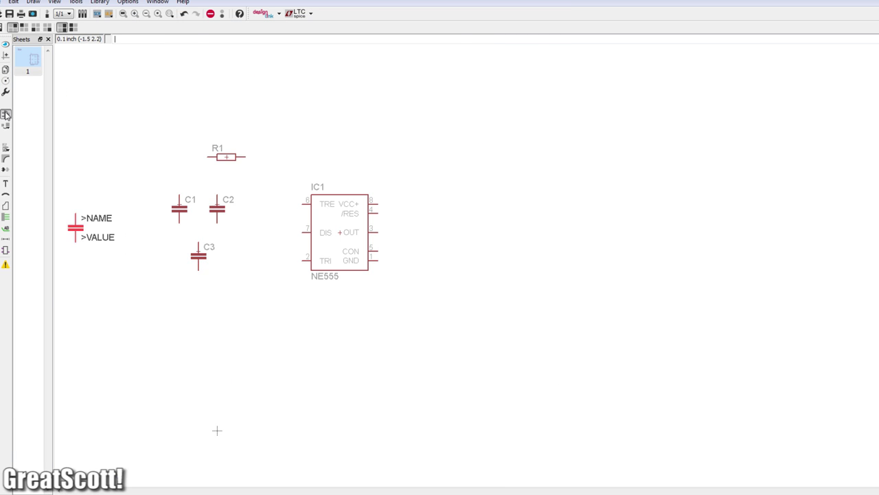
# - Place 1N400x diodes D1 and D2, rotating D2, then search for potentiometers
pyautogui.click(6, 115)
pyautogui.write('diode')
pyautogui.press('Return')
pyautogui.click(110, 57)
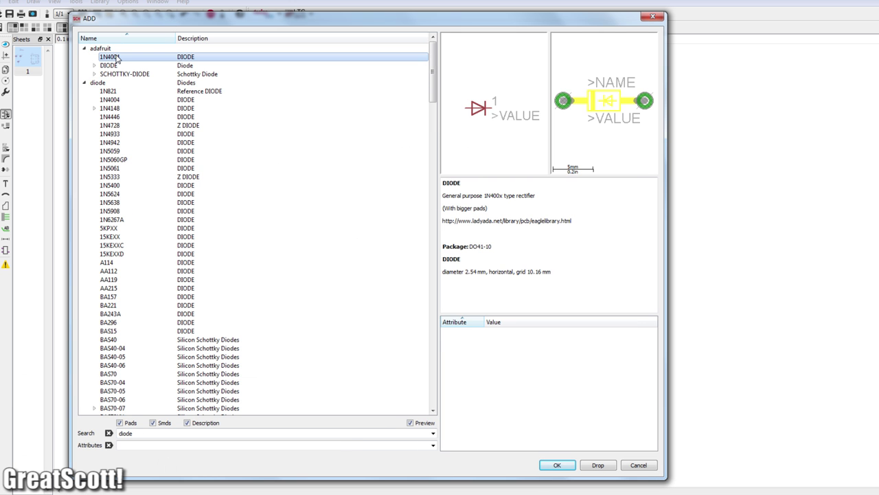
pyautogui.doubleClick(117, 59)
pyautogui.click(254, 176)
pyautogui.rightClick(254, 223)
pyautogui.rightClick(254, 222)
pyautogui.click(254, 223)
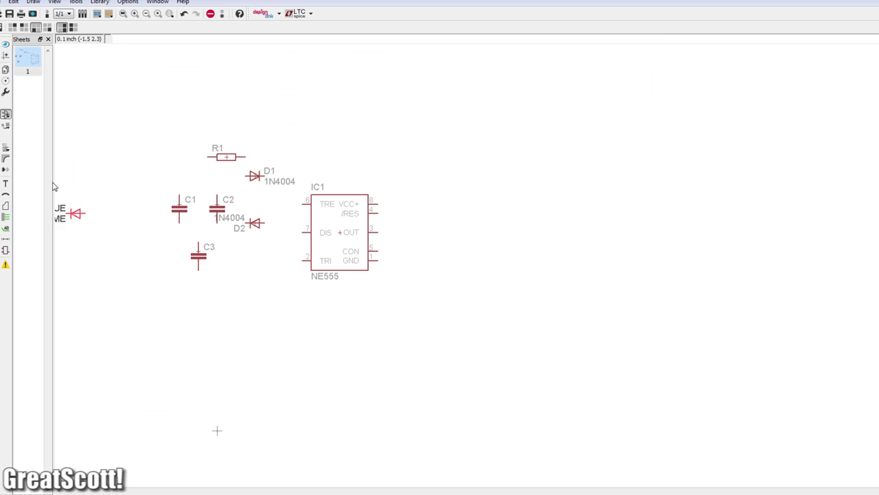
pyautogui.press('Escape')
pyautogui.write('potentiometer')
pyautogui.press('Return')
# - Pick a TRIM_EU potentiometer for R2, then find and take the BUZ11 MOSFET Q1
pyautogui.click(60, 232)
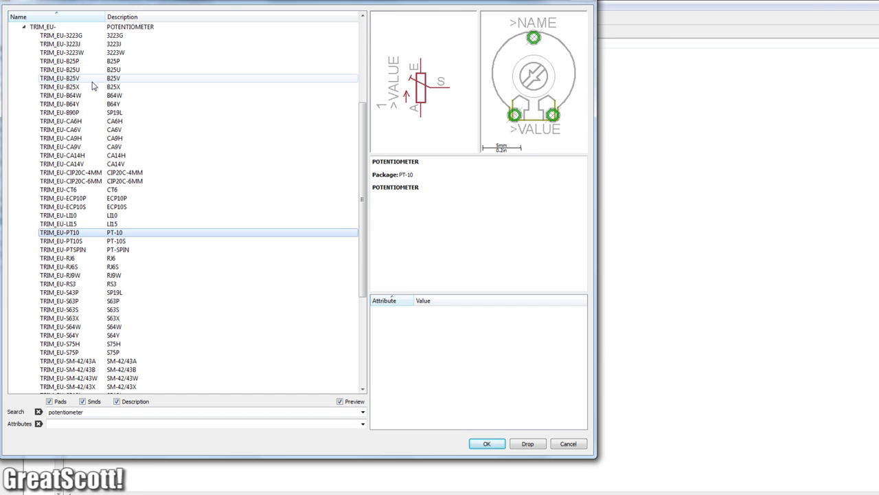
pyautogui.press('Up')
pyautogui.press('Up')
pyautogui.press('Up')
pyautogui.press('Up')
pyautogui.press('Up')
pyautogui.press('Up')
pyautogui.press('Up')
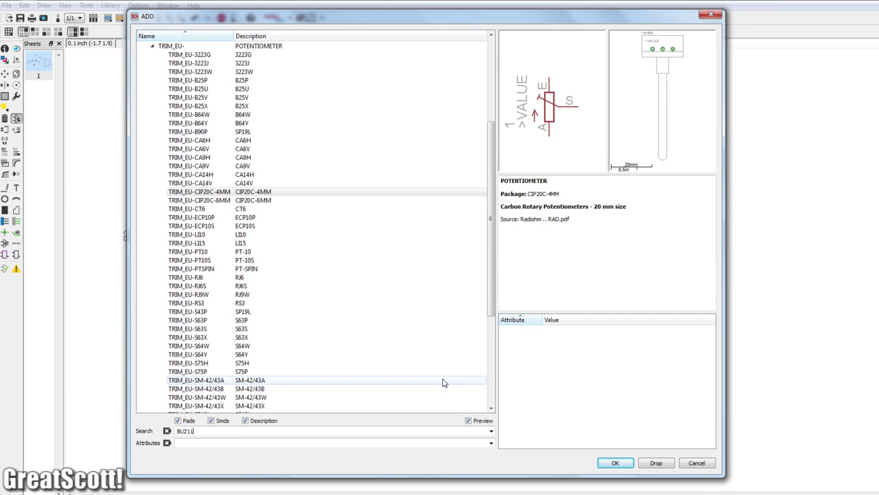
pyautogui.press('Return')
pyautogui.doubleClick(196, 56)
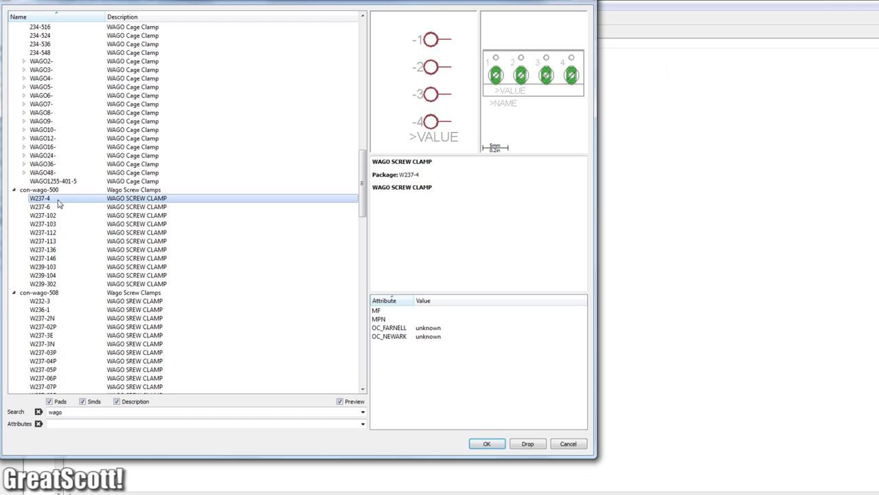
# - Place two vertical W237-102 WAGO clamps as X1 and X2 at the top
pyautogui.click(59, 217)
pyautogui.doubleClick(59, 216)
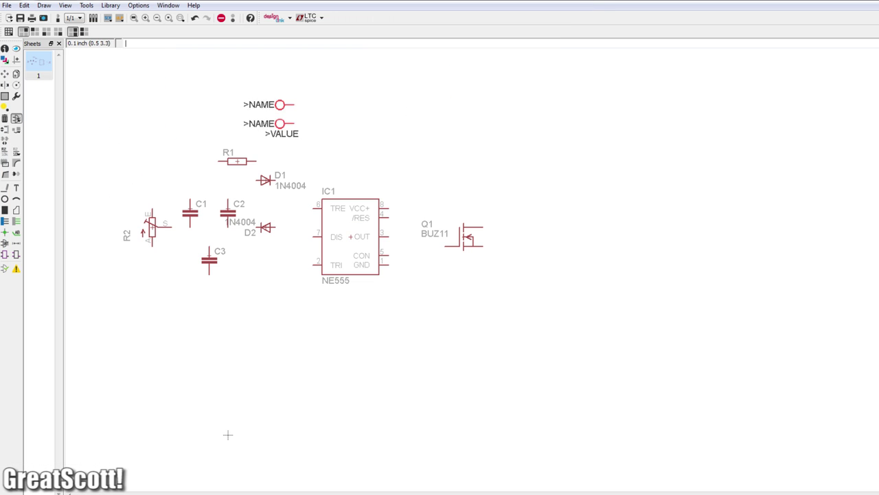
pyautogui.rightClick(323, 127)
pyautogui.click(332, 124)
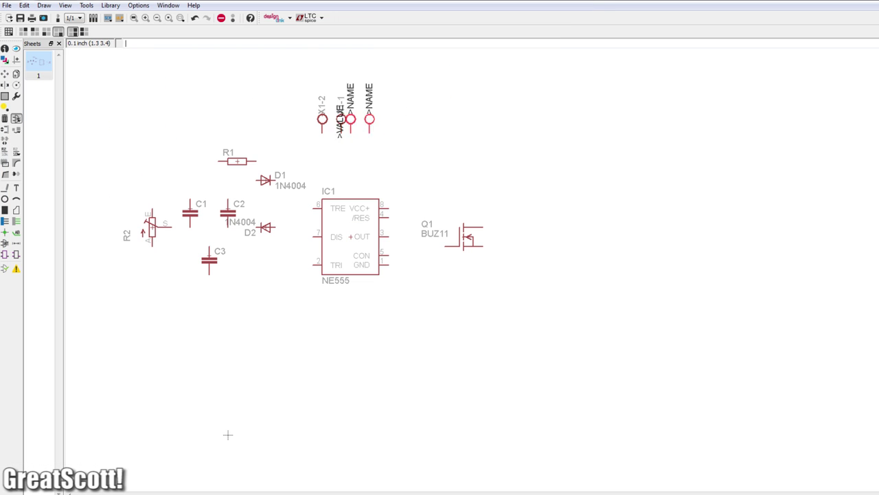
pyautogui.click(398, 123)
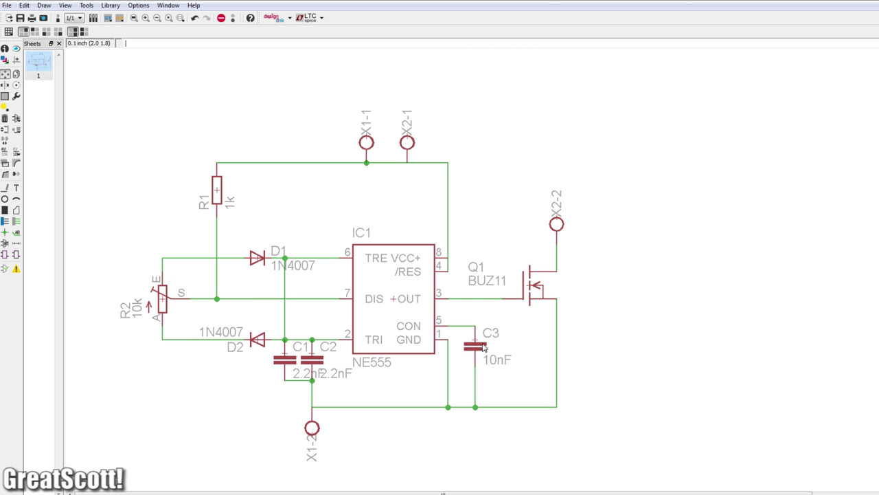
# - Reposition the X1-1 terminal, then generate the NE555pwm.brd board from the schematic
pyautogui.click(367, 138)
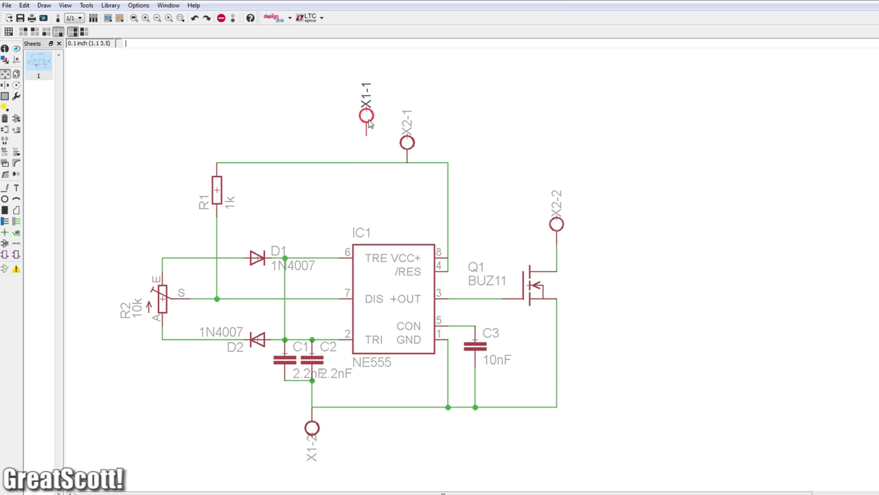
pyautogui.click(6, 5)
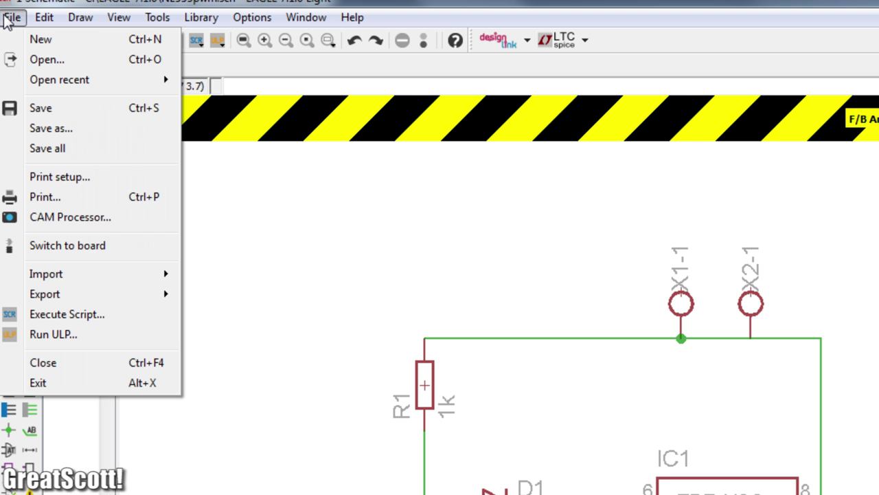
pyautogui.click(35, 137)
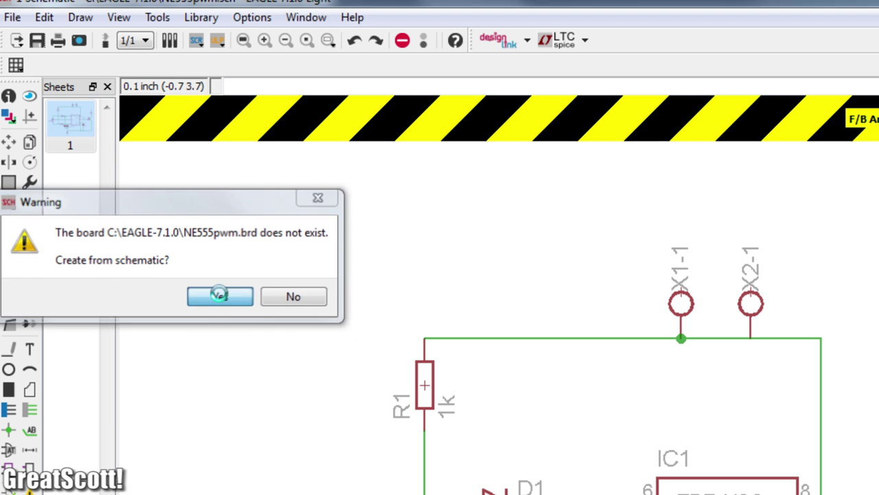
pyautogui.click(219, 295)
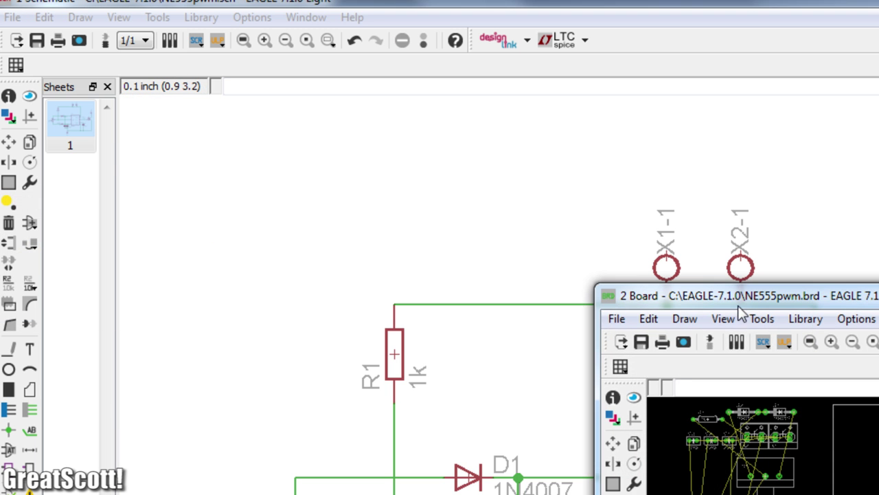
# - Move R2, IC1 and R1 onto the board and place D1 and D2 vertically beside them
pyautogui.moveTo(254, 188); pyautogui.dragTo(457, 408)
pyautogui.moveTo(112, 442); pyautogui.dragTo(423, 380)
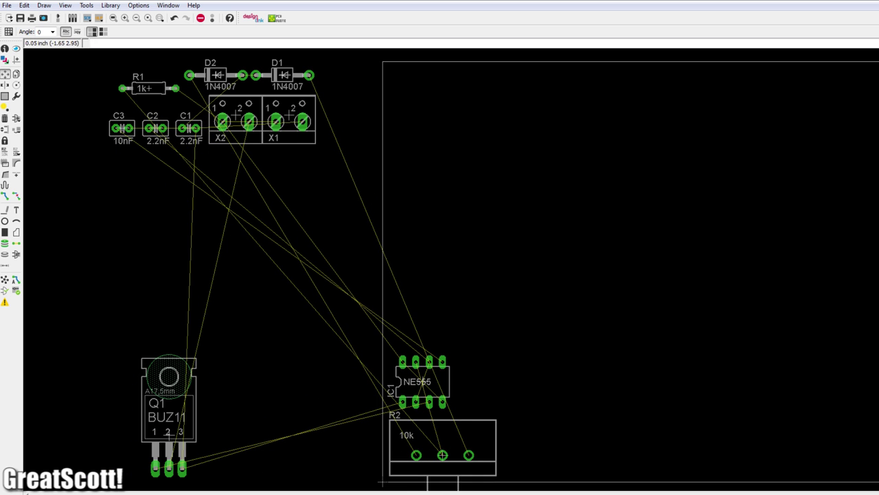
pyautogui.moveTo(148, 88); pyautogui.dragTo(489, 395)
pyautogui.moveTo(217, 75); pyautogui.dragTo(515, 442)
pyautogui.rightClick(291, 204)
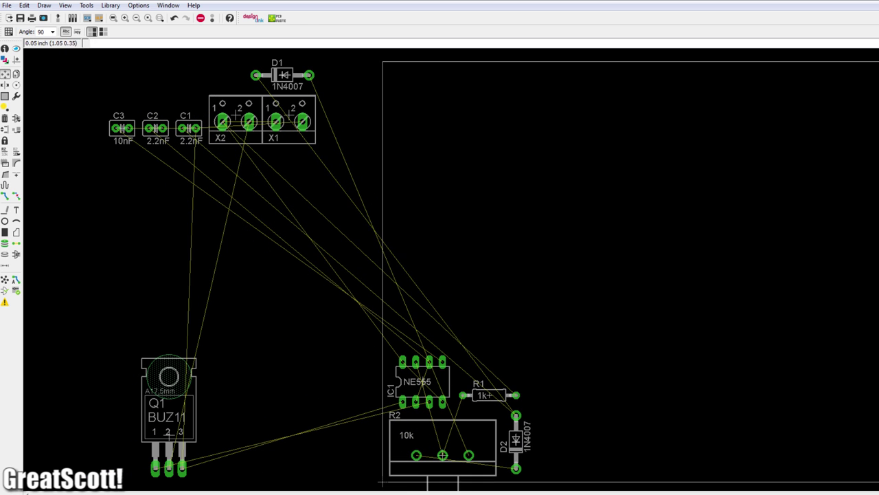
pyautogui.moveTo(282, 74); pyautogui.dragTo(556, 442)
pyautogui.rightClick(556, 442)
# - Place terminal blocks X1 and X2 in line on the board, both rotated 180 degrees
pyautogui.moveTo(236, 111); pyautogui.dragTo(543, 256)
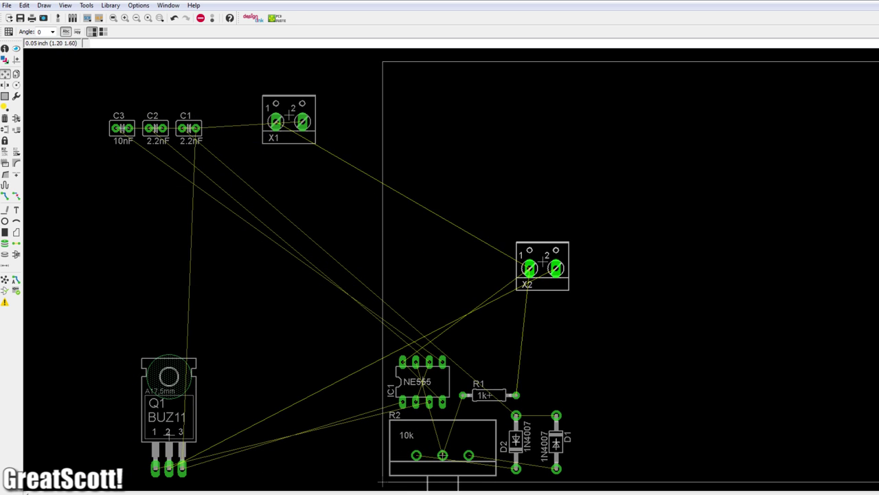
pyautogui.rightClick(343, 197)
pyautogui.rightClick(343, 197)
pyautogui.moveTo(288, 112); pyautogui.dragTo(425, 264)
pyautogui.moveTo(543, 265); pyautogui.dragTo(557, 263)
pyautogui.rightClick(557, 263)
pyautogui.rightClick(556, 263)
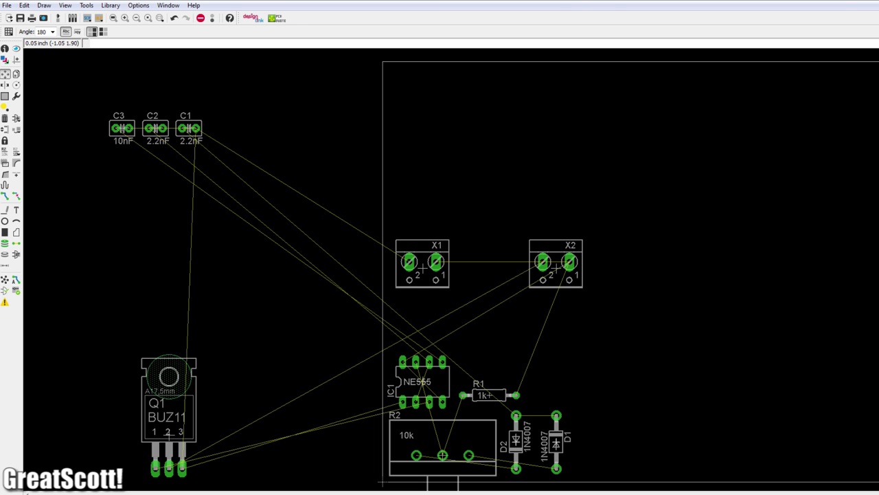
# - Place C1 and C2 beside X2, C3 above R1, and Q1 between X1 and X2
pyautogui.moveTo(189, 128); pyautogui.dragTo(555, 387)
pyautogui.moveTo(155, 128); pyautogui.dragTo(555, 338)
pyautogui.moveTo(122, 127); pyautogui.dragTo(495, 362)
pyautogui.moveTo(168, 412); pyautogui.dragTo(484, 240)
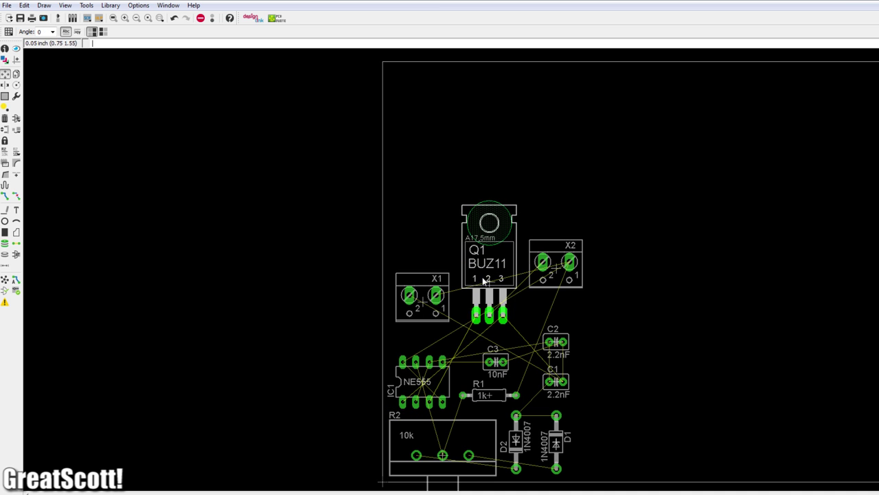
pyautogui.moveTo(555, 295)
pyautogui.mouseDown()
pyautogui.moveTo(552, 268)
pyautogui.moveTo(542, 302)
pyautogui.mouseUp()
pyautogui.scroll(1, 542, 302)
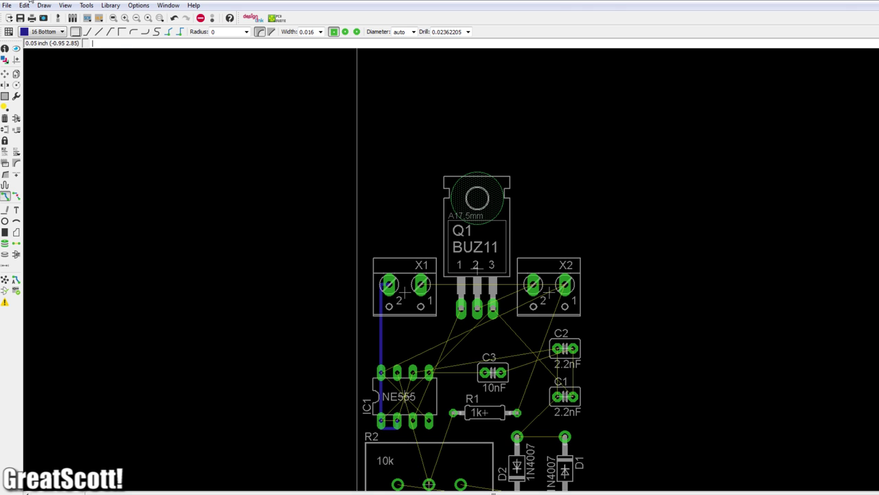
# - Undo the X1-to-IC1 trace from the Edit menu, leaving only the airwire
pyautogui.click(24, 5)
pyautogui.click(25, 5)
pyautogui.click(25, 5)
pyautogui.click(26, 6)
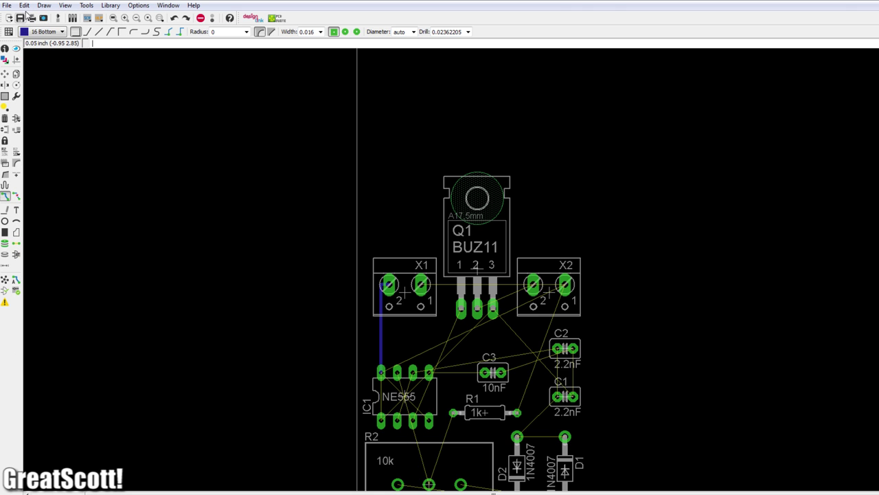
pyautogui.click(25, 6)
pyautogui.click(35, 17)
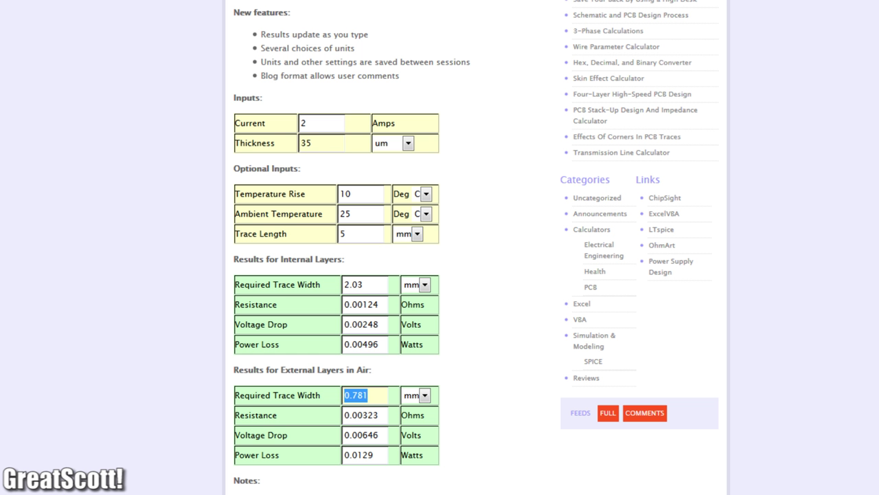
# - Convert the 0.781 mm trace width for 2 A to 0.0307480315 inches
pyautogui.click(407, 144)
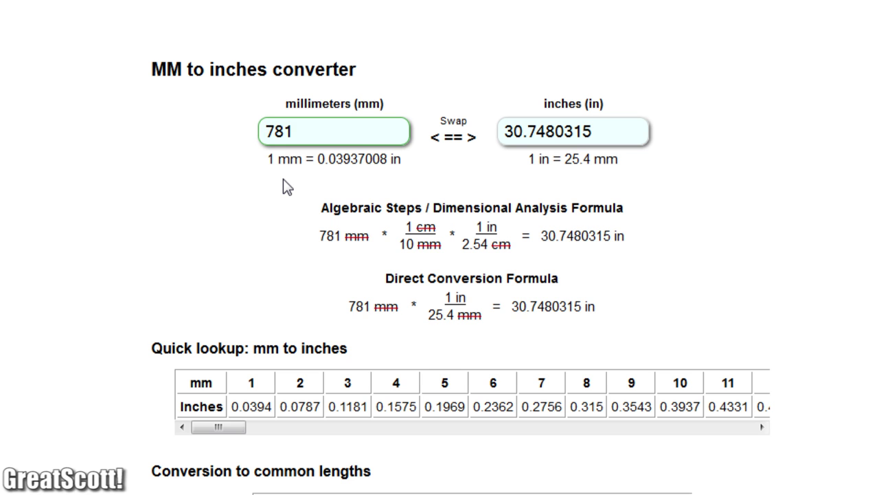
pyautogui.write('0.')
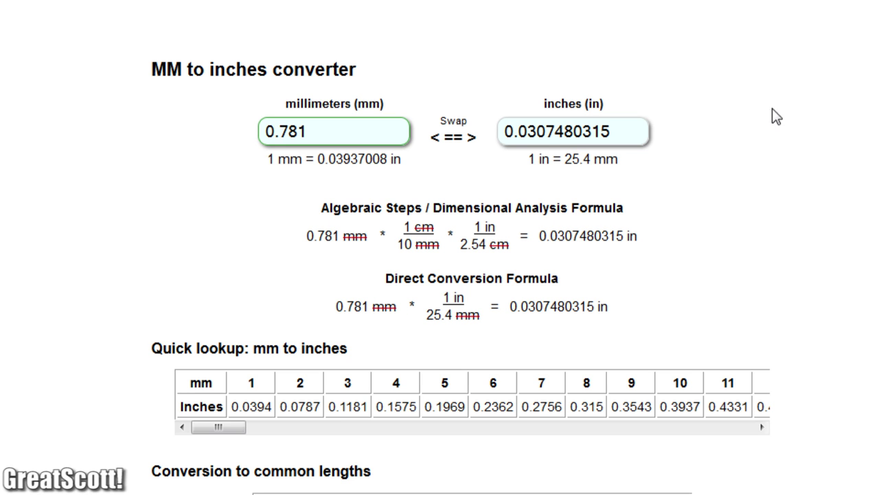
pyautogui.press('Tab')
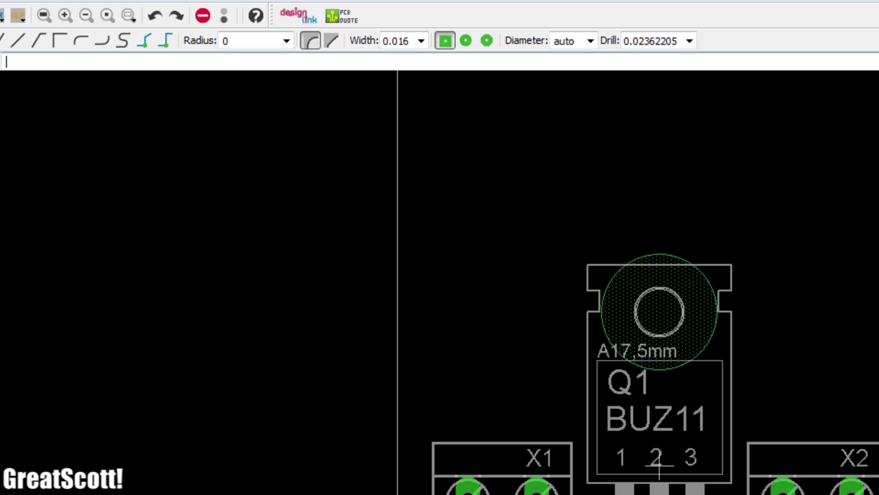
# - At 0.032 width, route X1 pin 1 to X2 pin 1 and X2 pin 2 to Q1, then start from Q1 pin 3
pyautogui.click(422, 41)
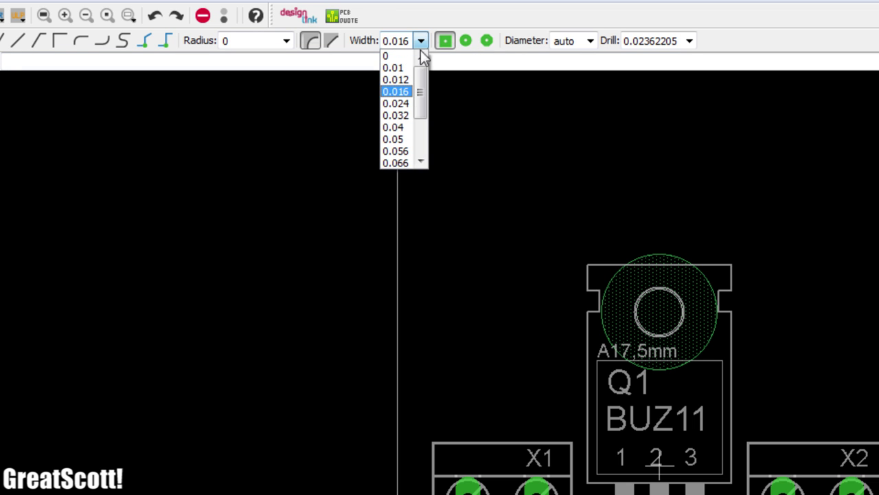
pyautogui.click(396, 115)
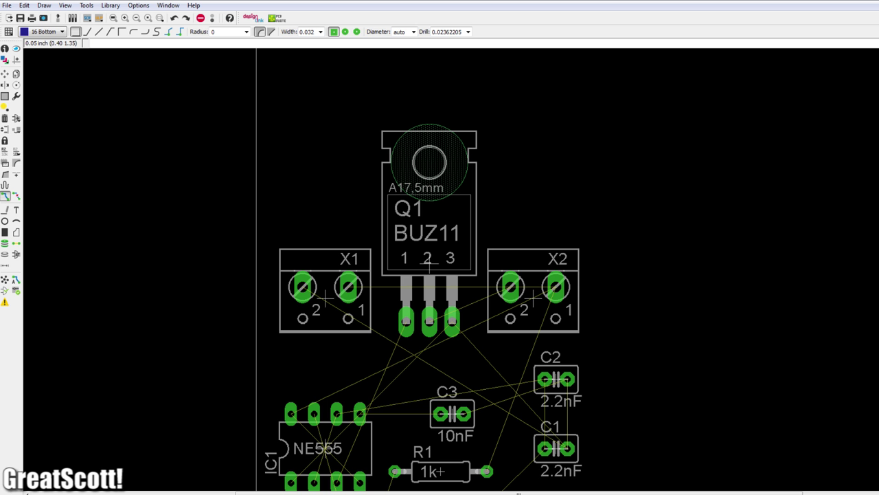
pyautogui.click(350, 287)
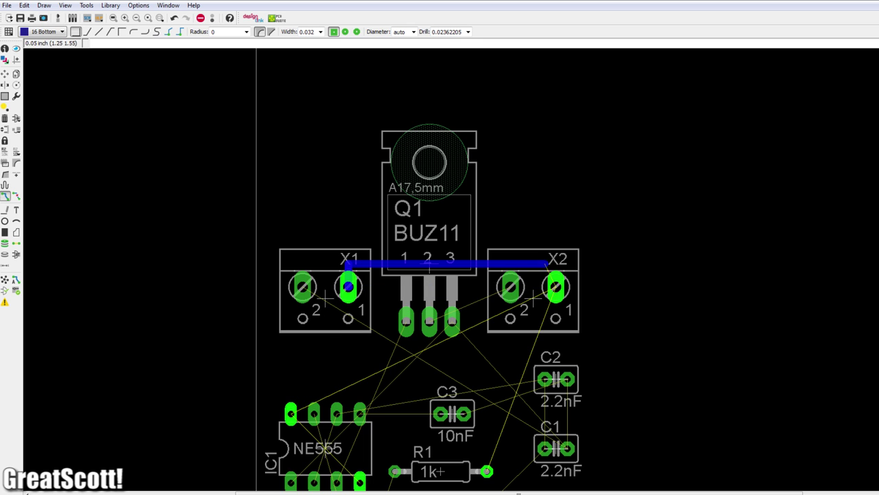
pyautogui.click(556, 287)
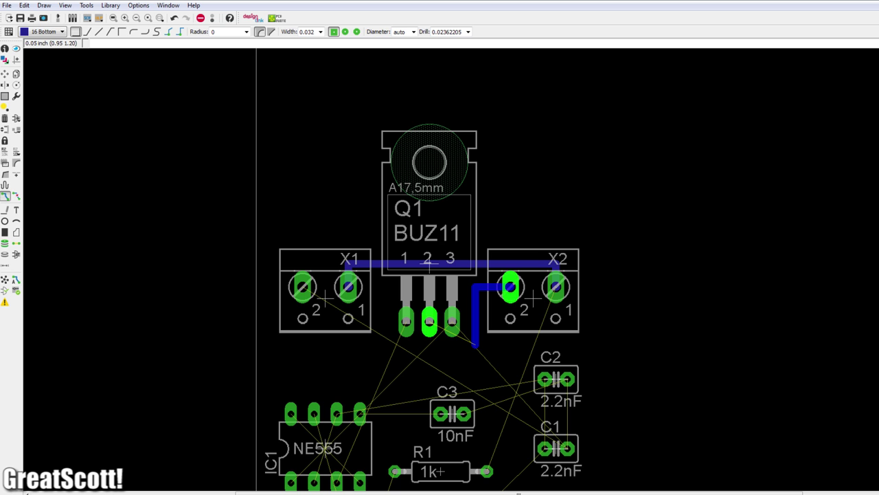
pyautogui.click(428, 341)
pyautogui.click(452, 320)
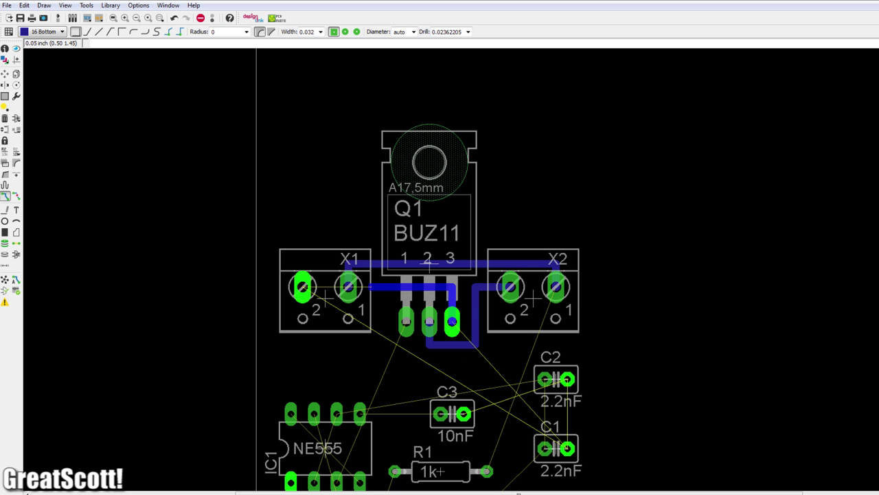
# - Autoroute the board with the top layer set to N/A, routing only on the bottom
pyautogui.click(87, 5)
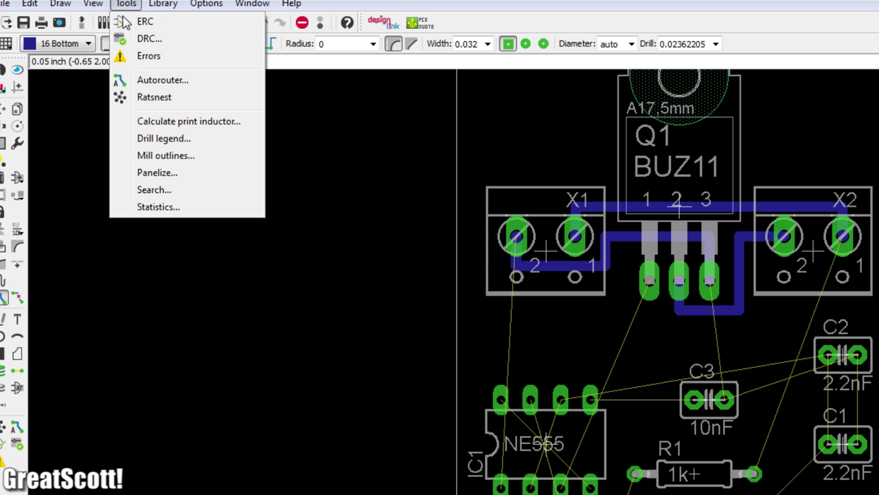
pyautogui.click(163, 80)
pyautogui.click(314, 336)
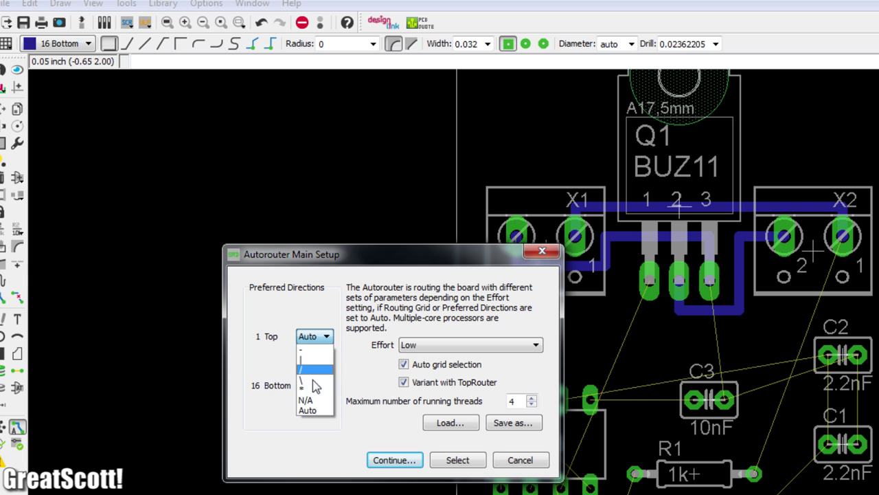
pyautogui.click(307, 374)
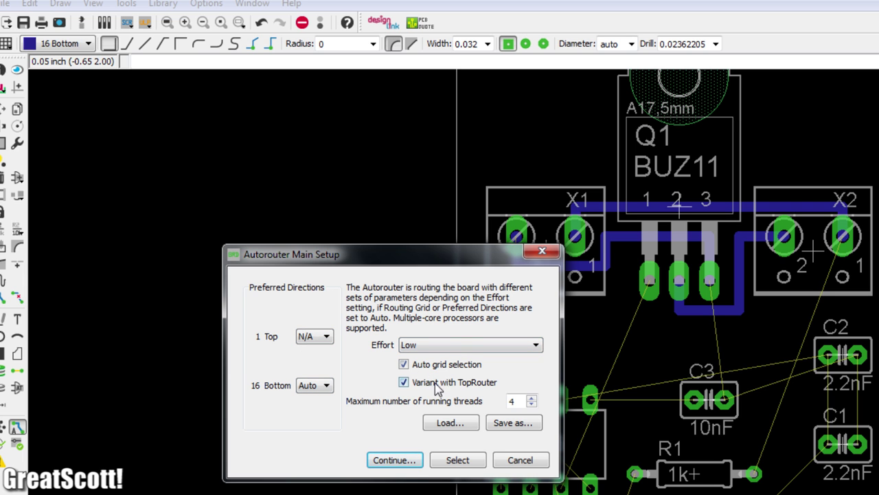
pyautogui.click(395, 460)
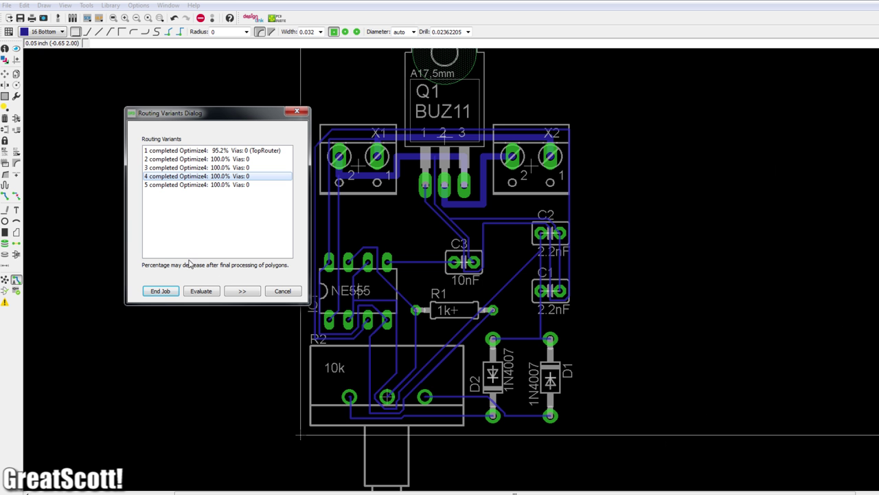
pyautogui.click(160, 291)
pyautogui.scroll(3, 427, 389)
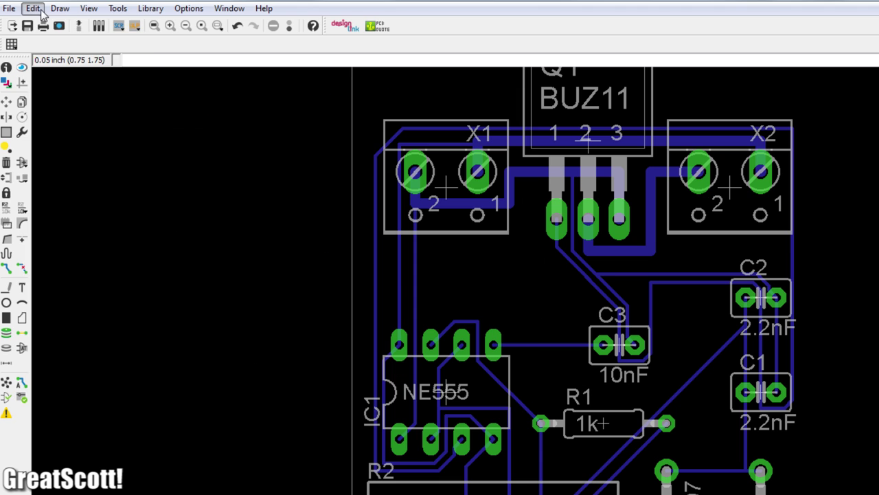
# - Set wire, pad and via clearances to 12mil in the design rules, then rerun the autorouter and keep the result
pyautogui.click(24, 5)
pyautogui.click(122, 418)
pyautogui.click(184, 127)
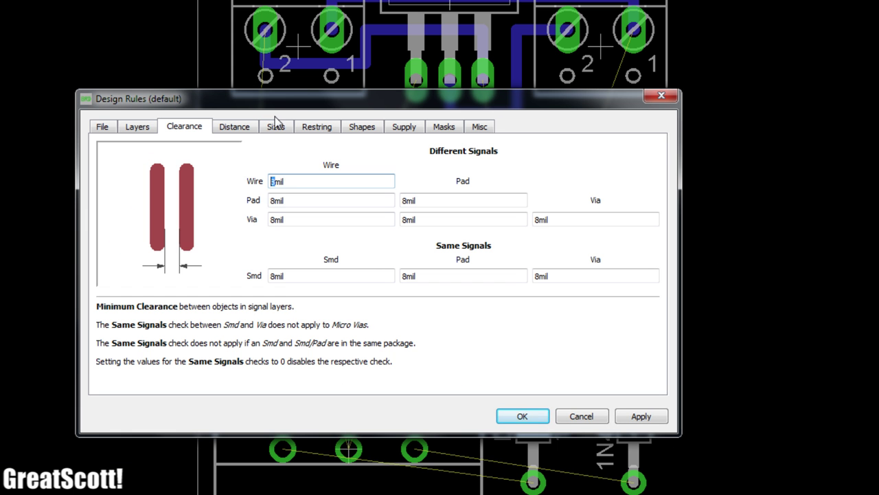
pyautogui.write('12mil')
pyautogui.press('Tab')
pyautogui.write('12mil')
pyautogui.press('Tab')
pyautogui.write('12mil')
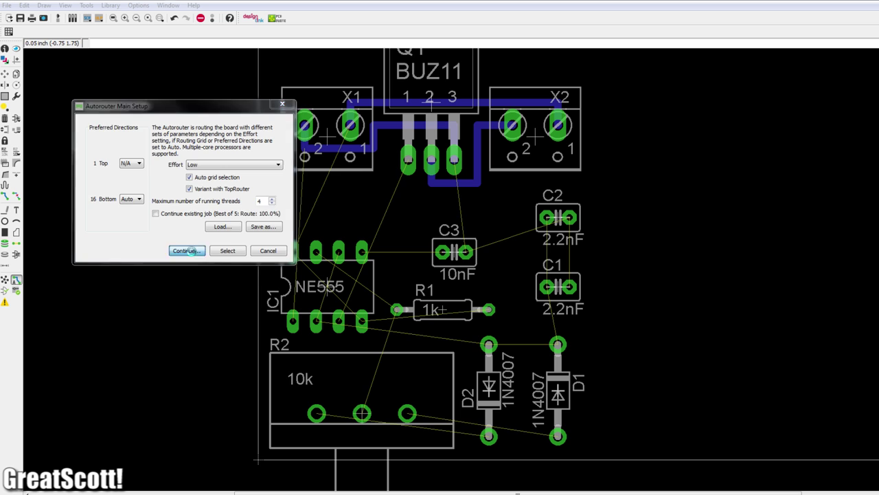
pyautogui.click(187, 253)
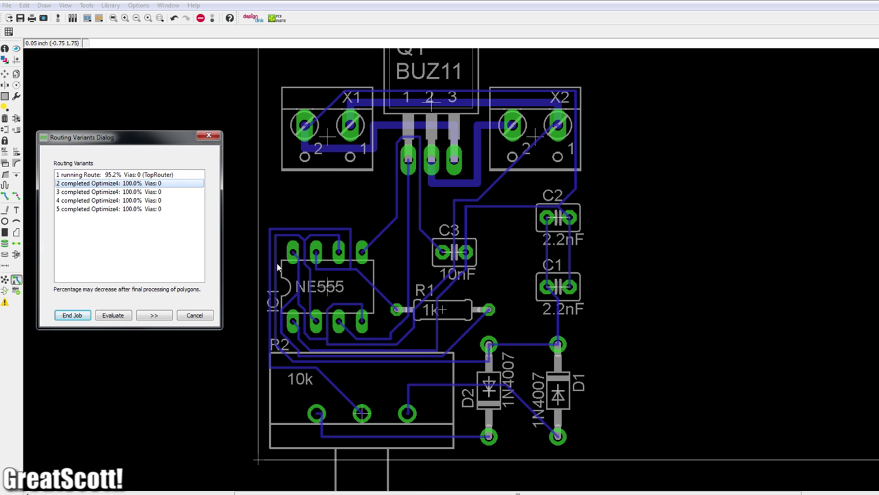
pyautogui.click(134, 336)
# - Add the signature text 'GreatScott!' to the board with the Text tool
pyautogui.click(15, 209)
pyautogui.write('GreatScot')
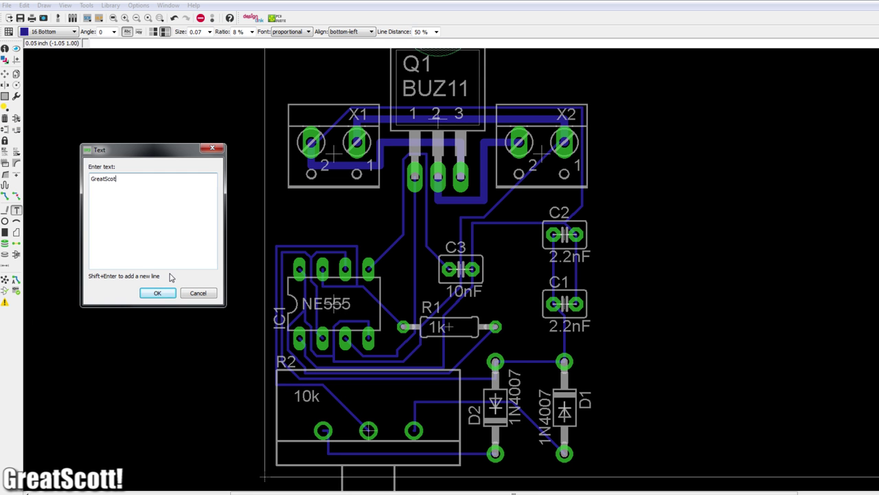
pyautogui.write('t!')
pyautogui.press('Return')
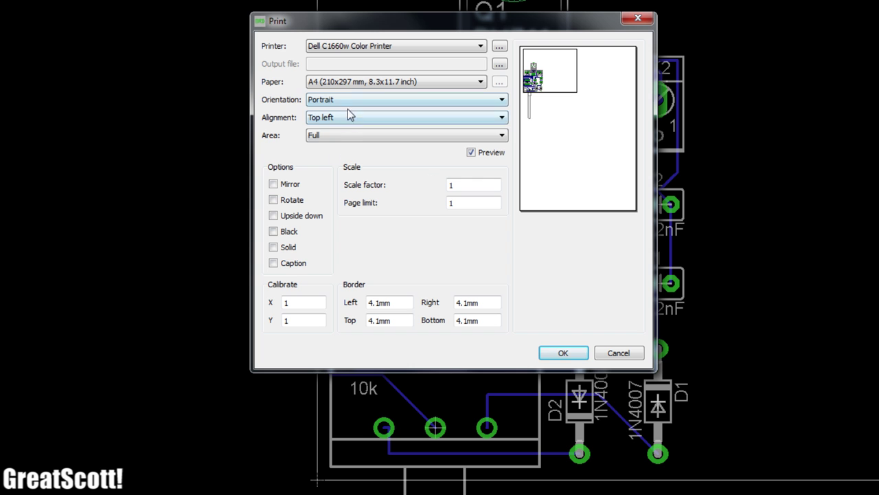